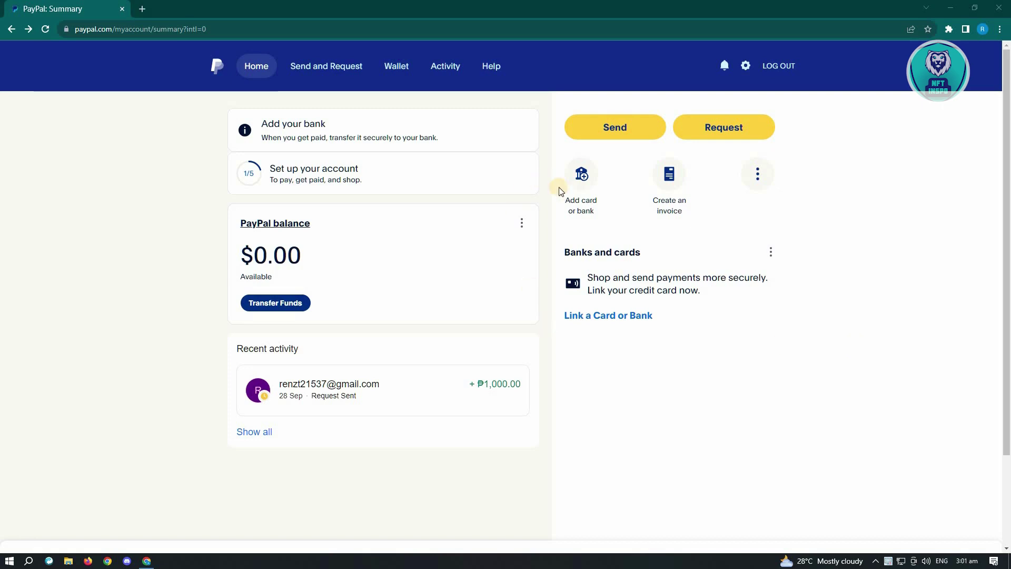
Choose 'Link a bank account' under Add card or bank and focus the Bank Name field.
{"action": "left_click", "coordinate": [571, 206]}
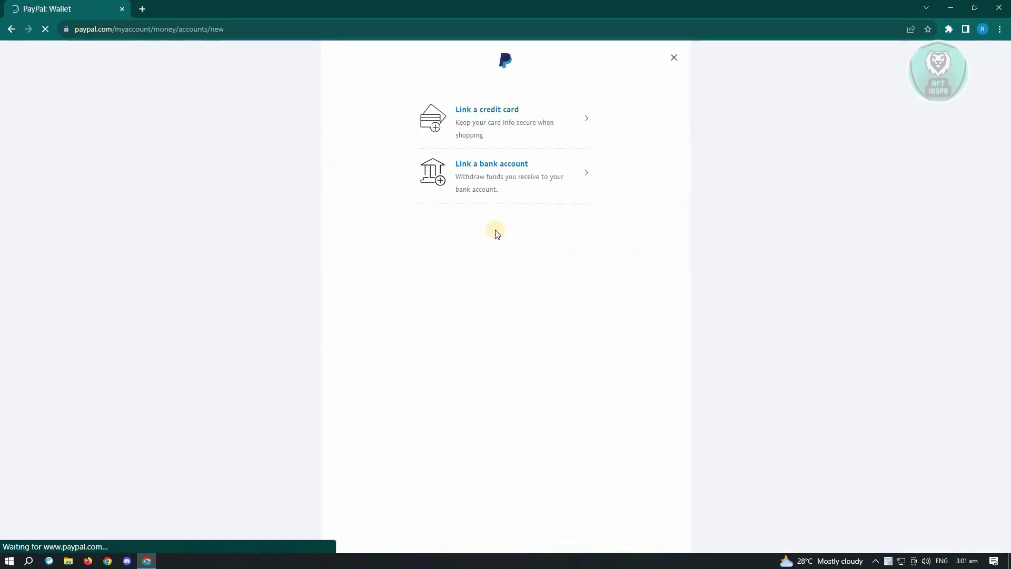
{"action": "left_click", "coordinate": [479, 168]}
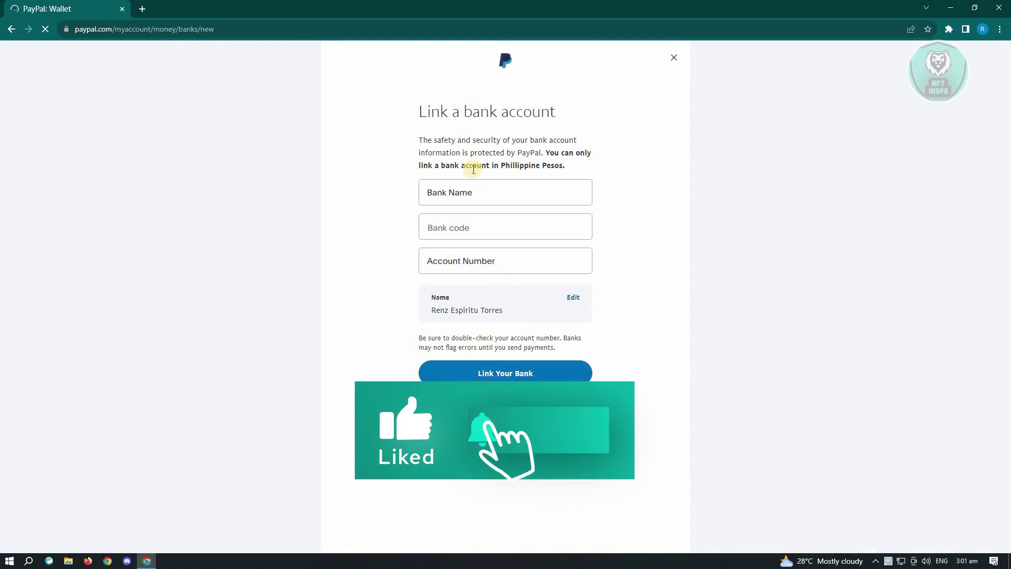
{"action": "left_click", "coordinate": [456, 190]}
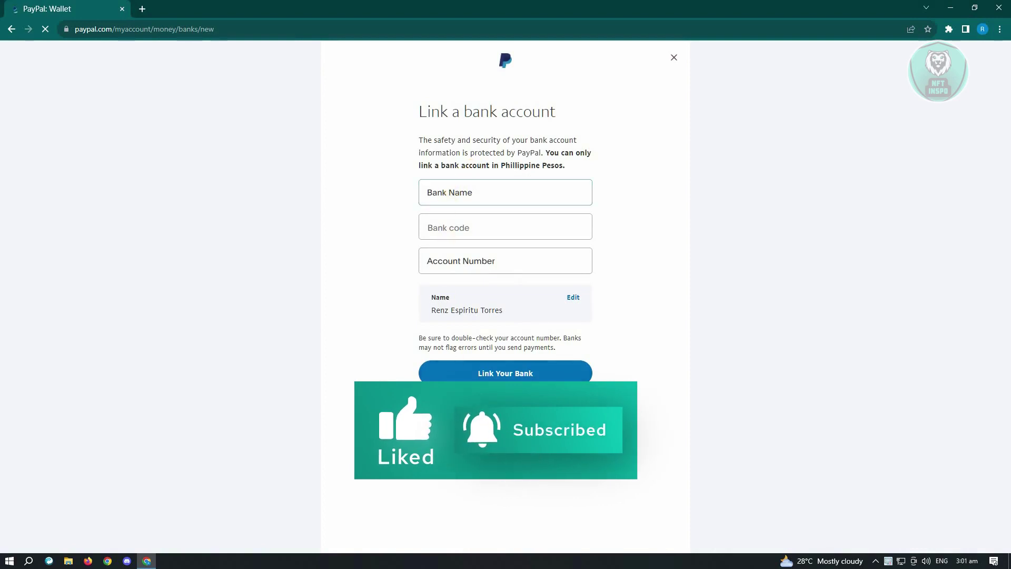
Switch to the U.S. bank account form, keeping Checking, and dismiss the routing number help.
{"action": "left_click", "coordinate": [490, 406]}
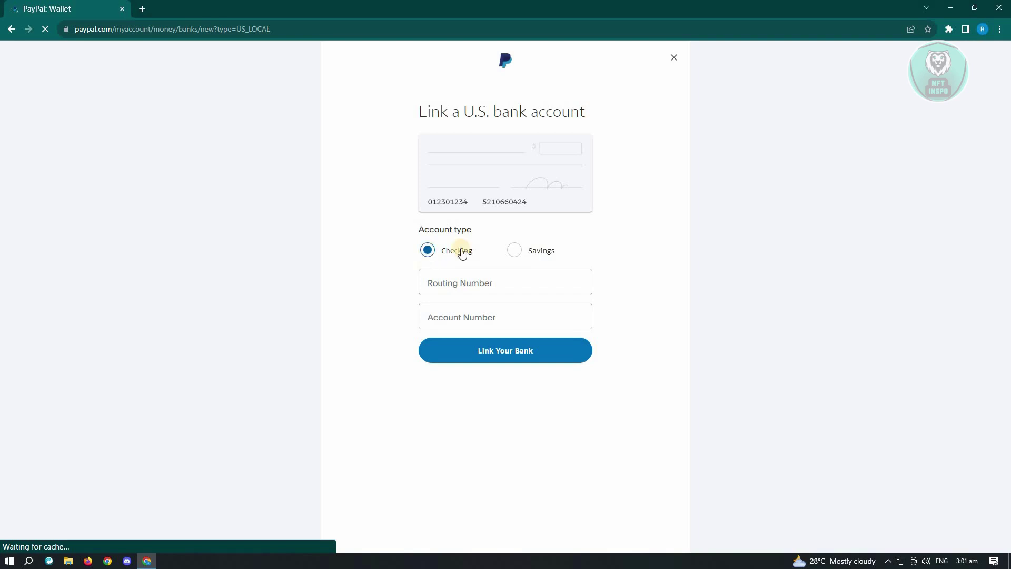
{"action": "left_click", "coordinate": [479, 283]}
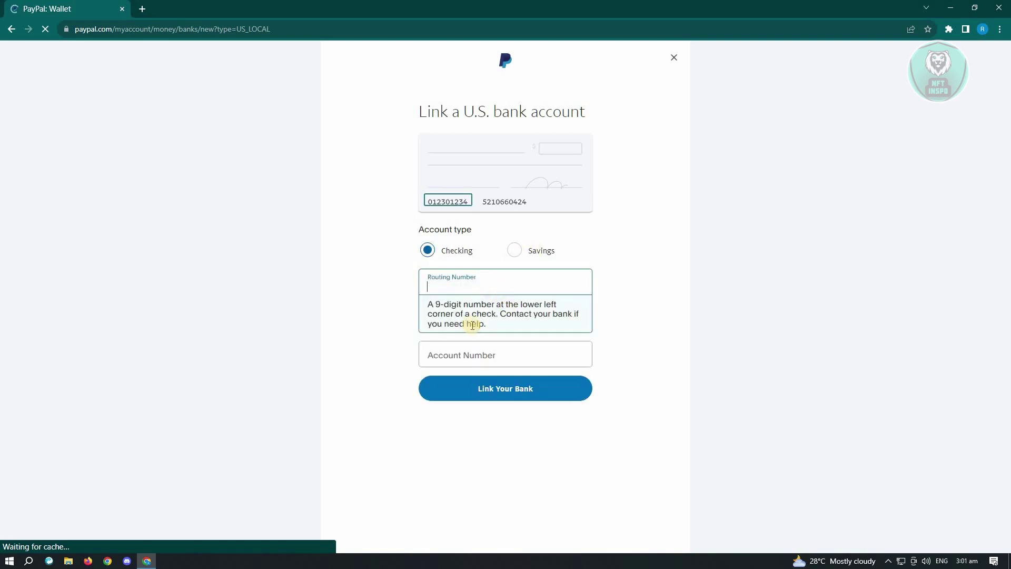
{"action": "left_click", "coordinate": [368, 331]}
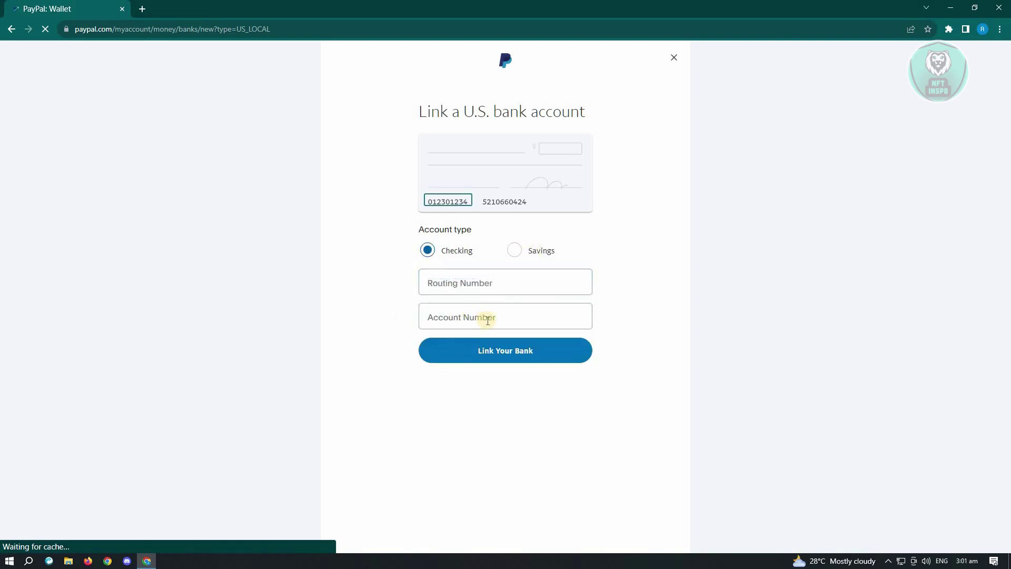